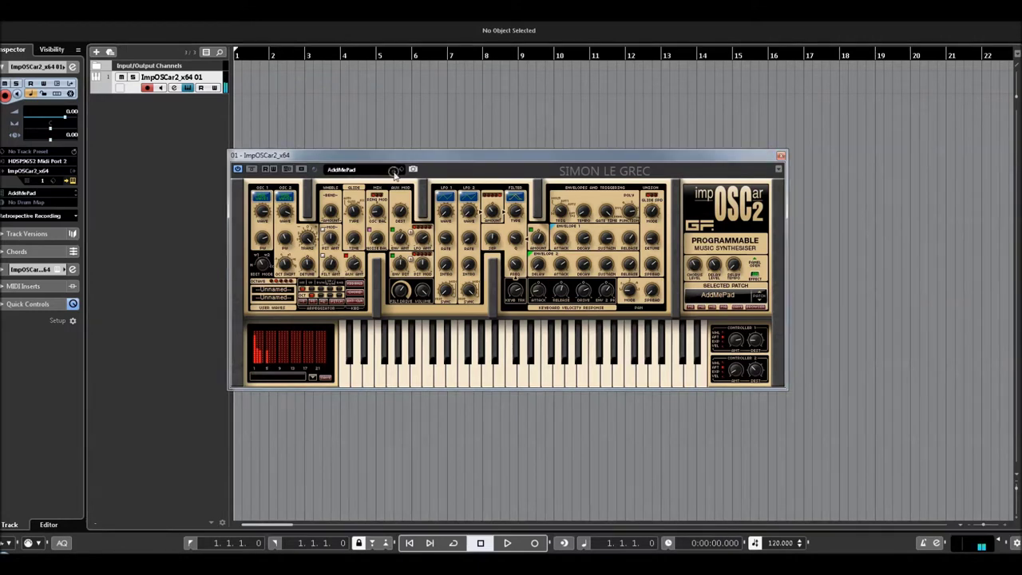
# - Audition the consecutive ImpOSCar2 presets from Air Wolf through Apocalypse Pad, BigBPFPad2, BombasticUnisonPad and Bowed Sawtooth Unison to Breathing Life
pyautogui.click(395, 173)
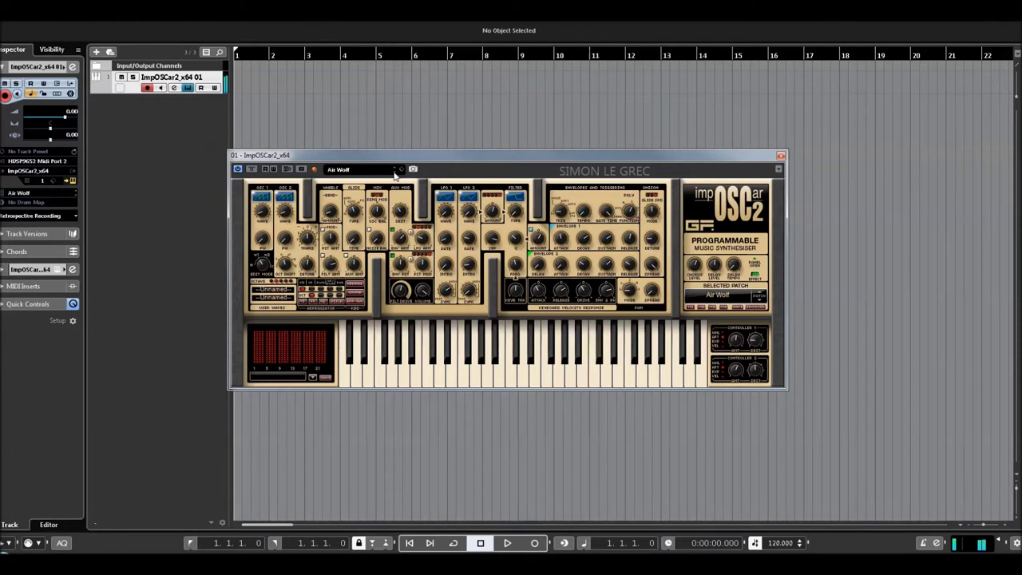
pyautogui.click(395, 173)
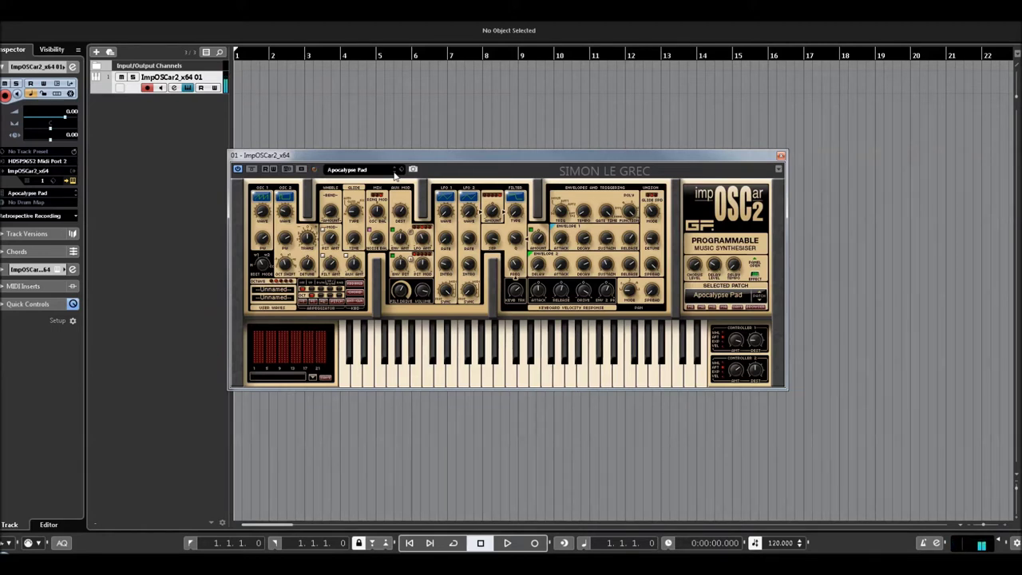
pyautogui.click(395, 173)
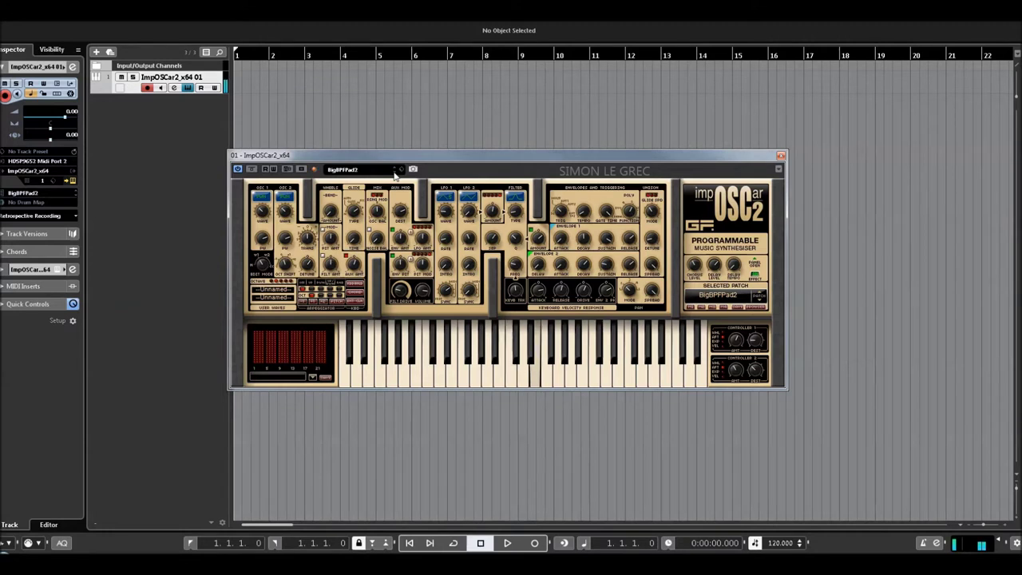
pyautogui.click(395, 172)
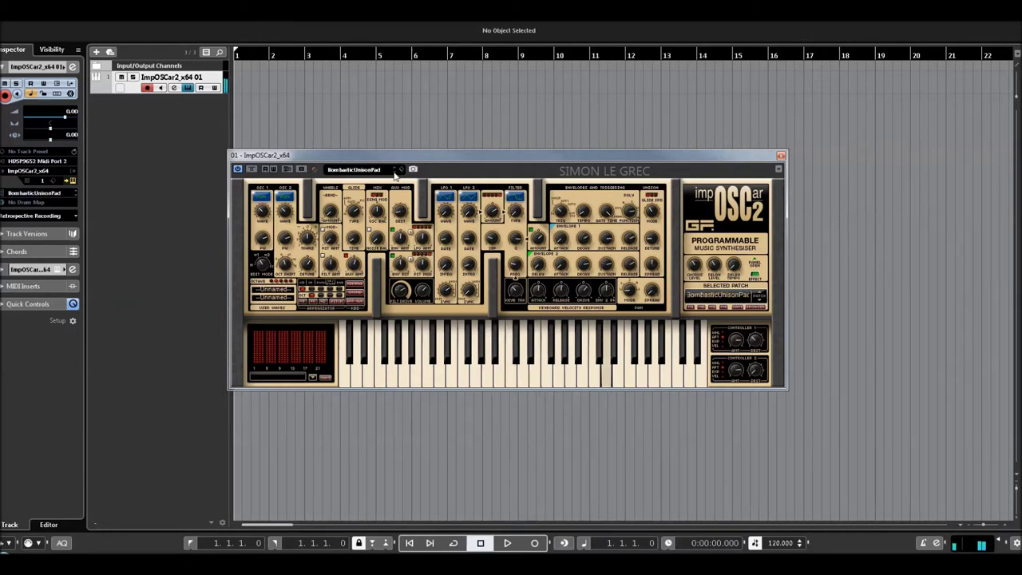
pyautogui.click(395, 173)
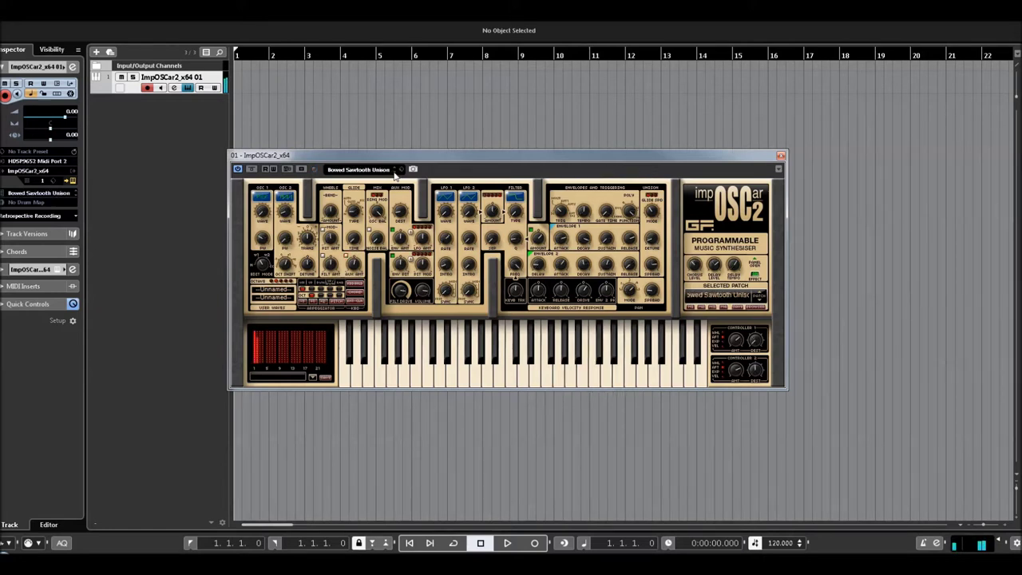
pyautogui.click(395, 172)
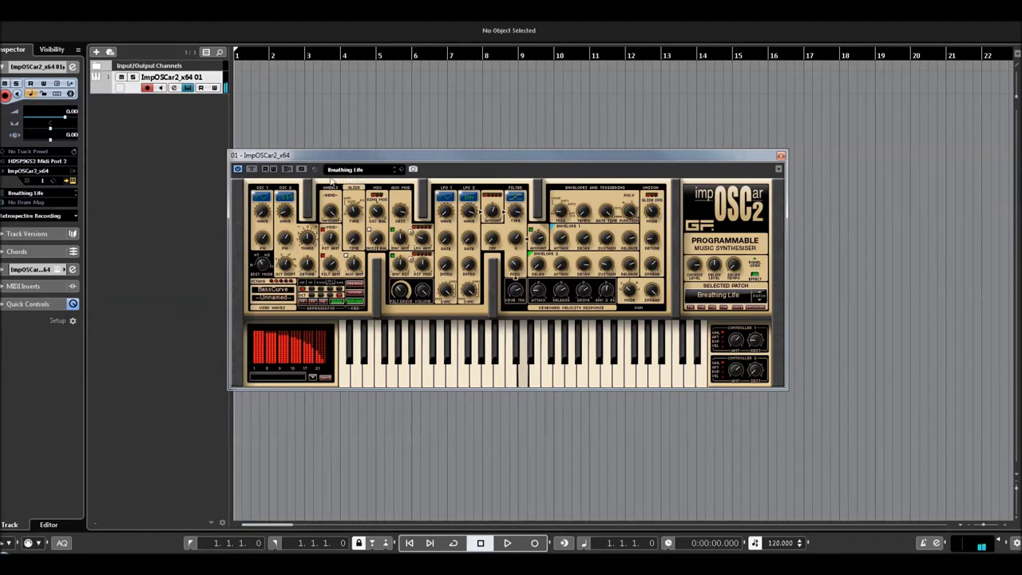
# - Open the preset list and audition CS Staccatopad, CeeEs 80 and Chorusline
pyautogui.click(346, 172)
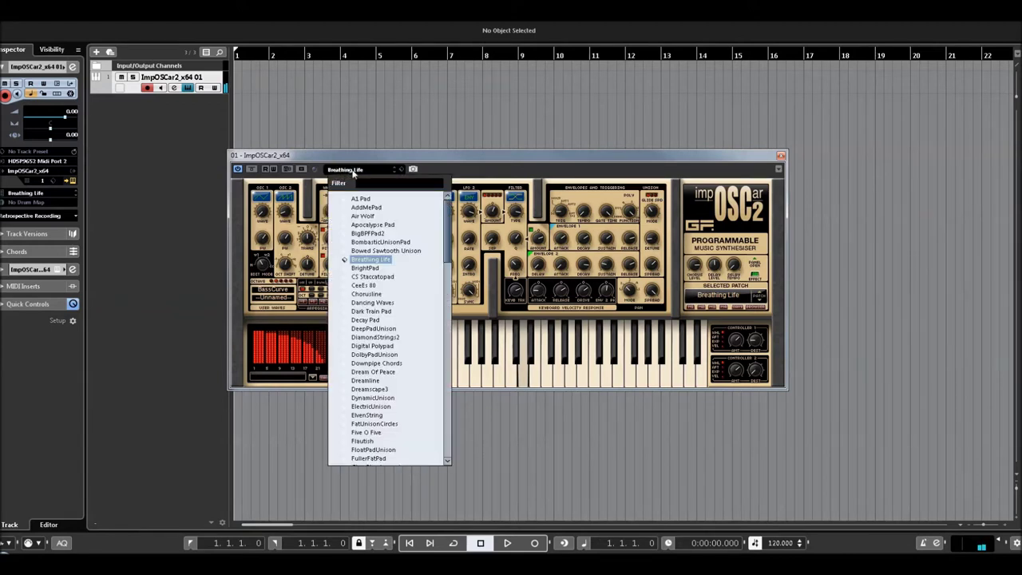
pyautogui.click(364, 278)
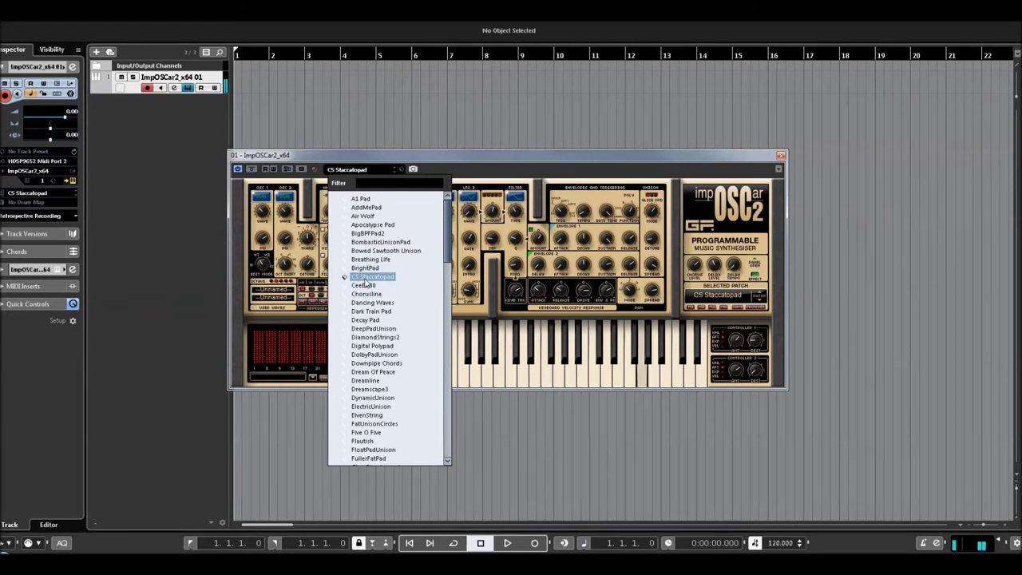
pyautogui.click(366, 285)
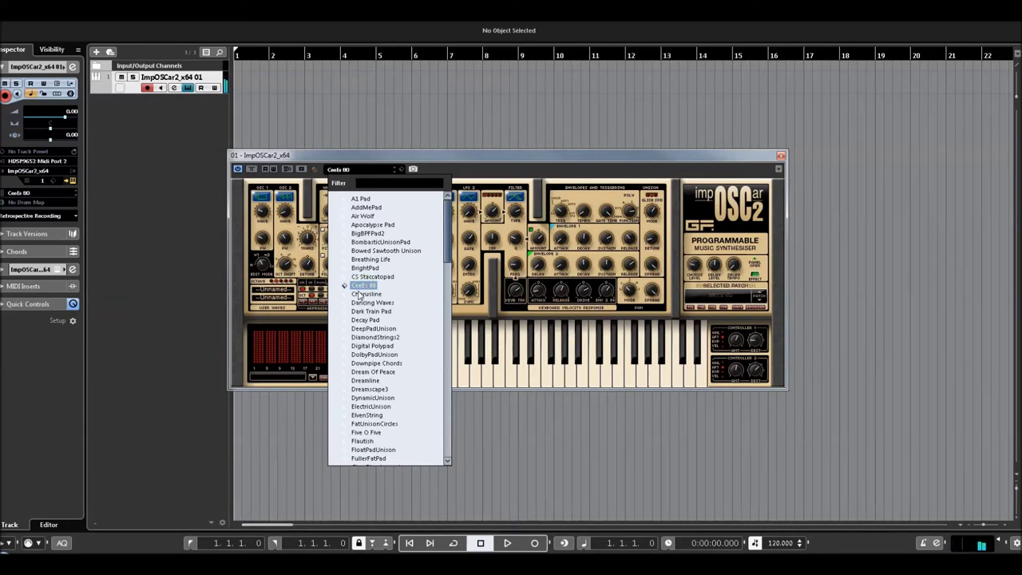
pyautogui.click(364, 293)
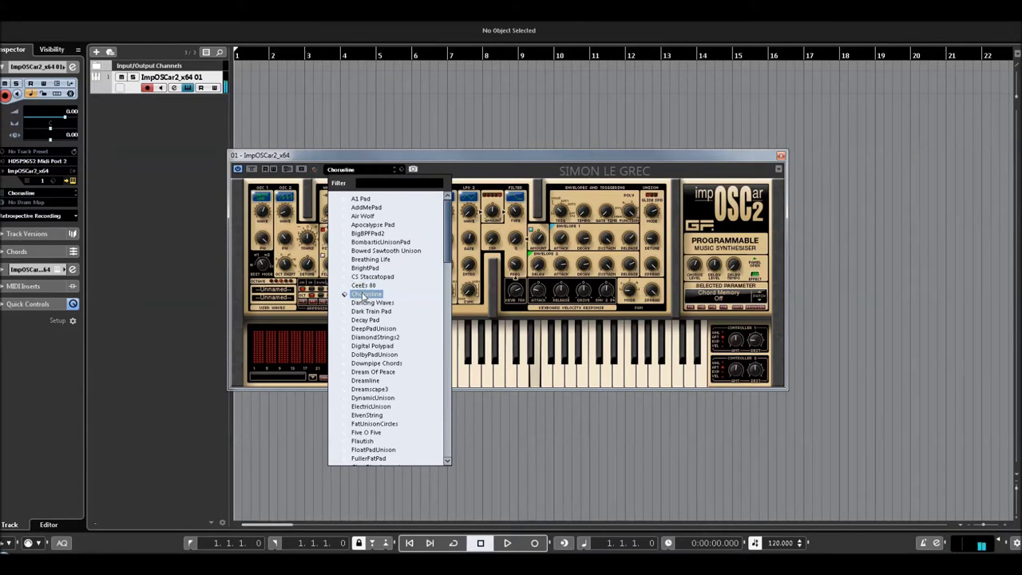
# - Audition the next five presets in order: Dancing Waves, Dark Train Pad, Decay Pad, DeepPadUnison and DiamondStrings2
pyautogui.press('Down')
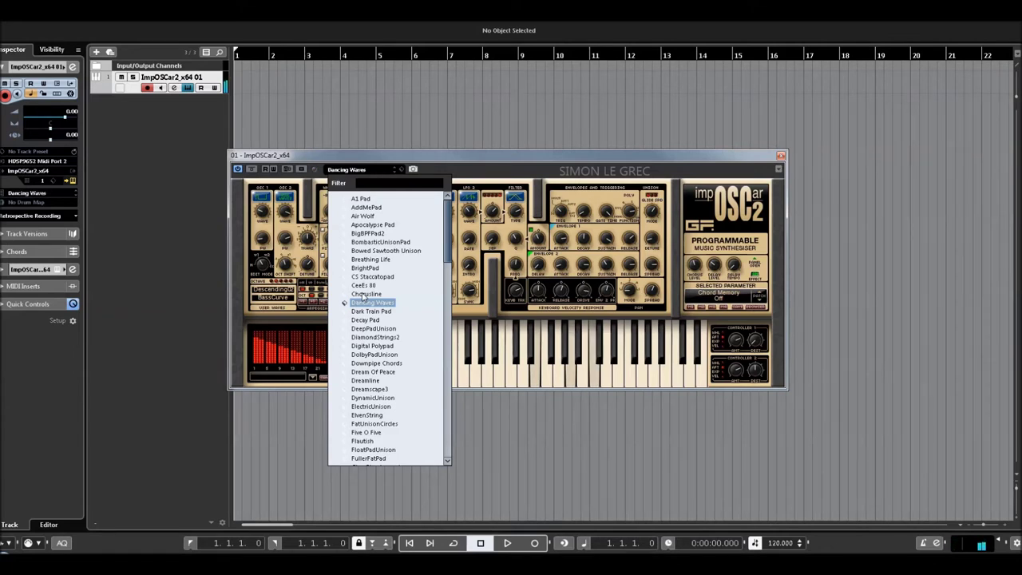
pyautogui.press('Down')
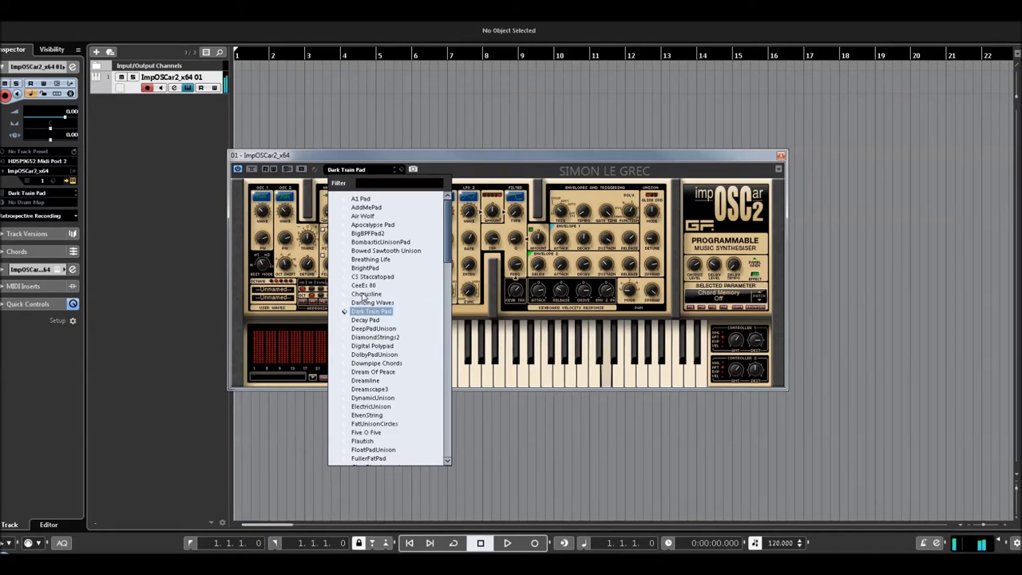
pyautogui.press('Down')
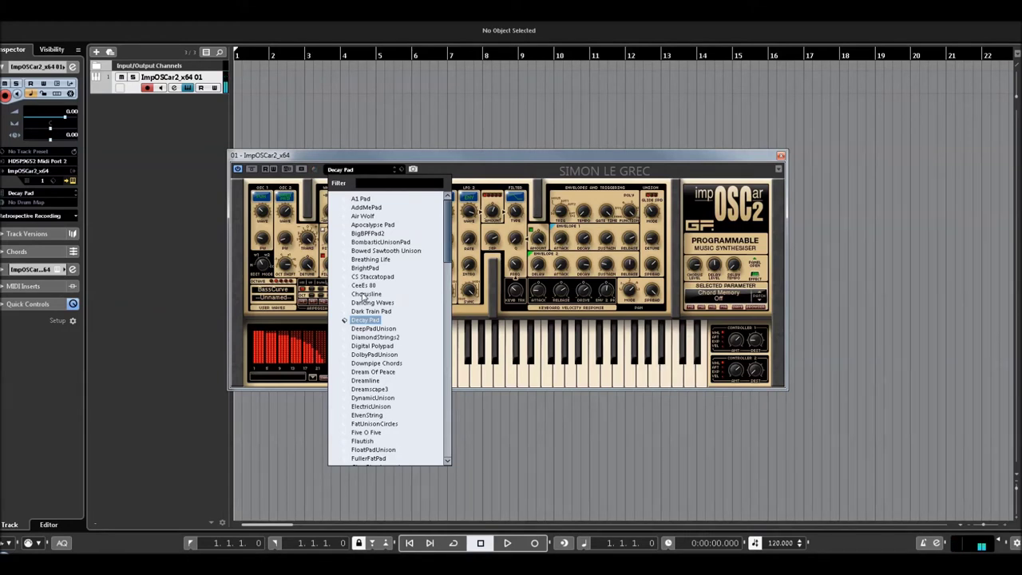
pyautogui.press('Down')
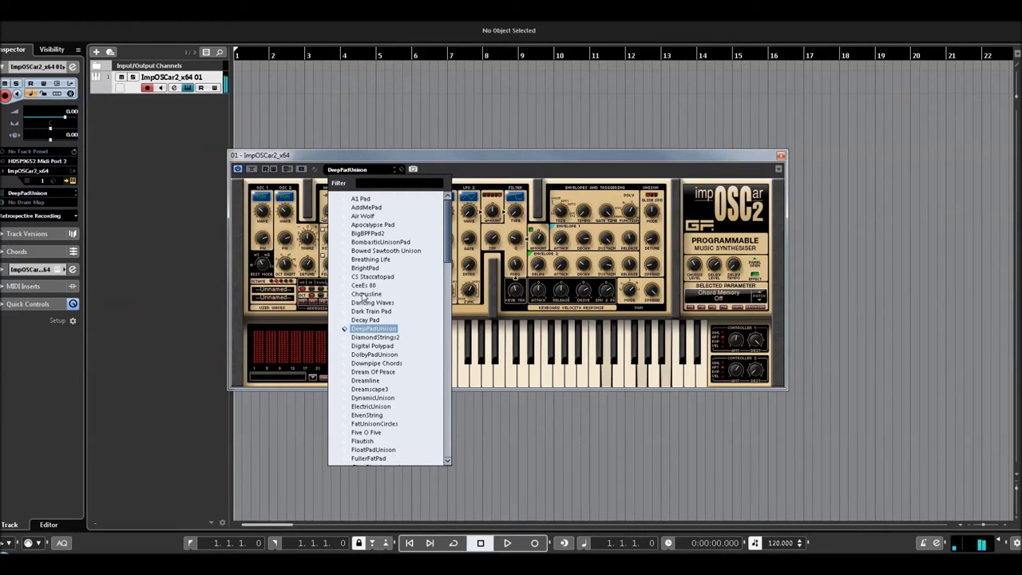
pyautogui.press('Down')
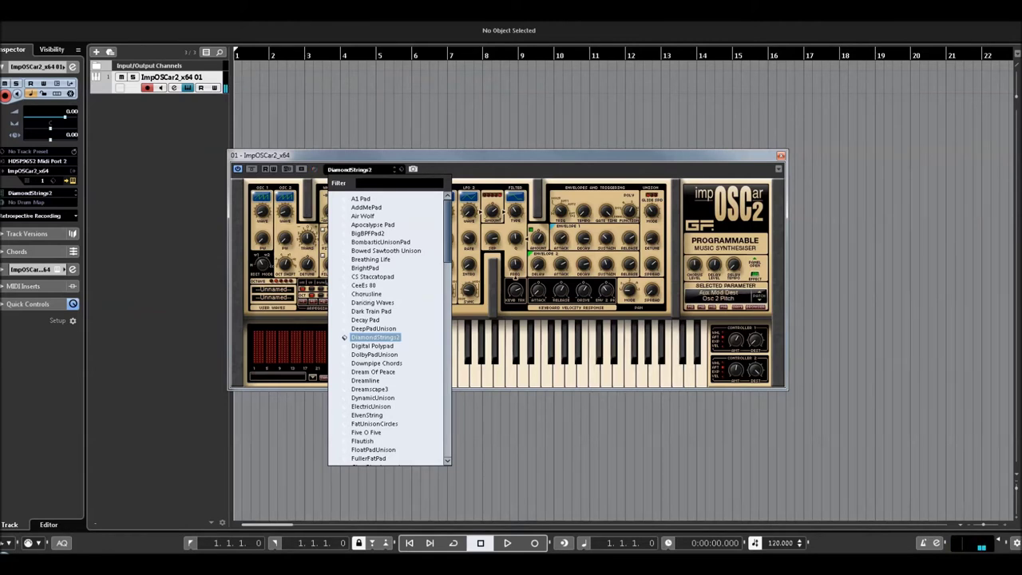
# - Audition the DynamicUnison, ElectricUnison and ElvenString presets further down the list
pyautogui.moveTo(451, 252); pyautogui.dragTo(448, 275)
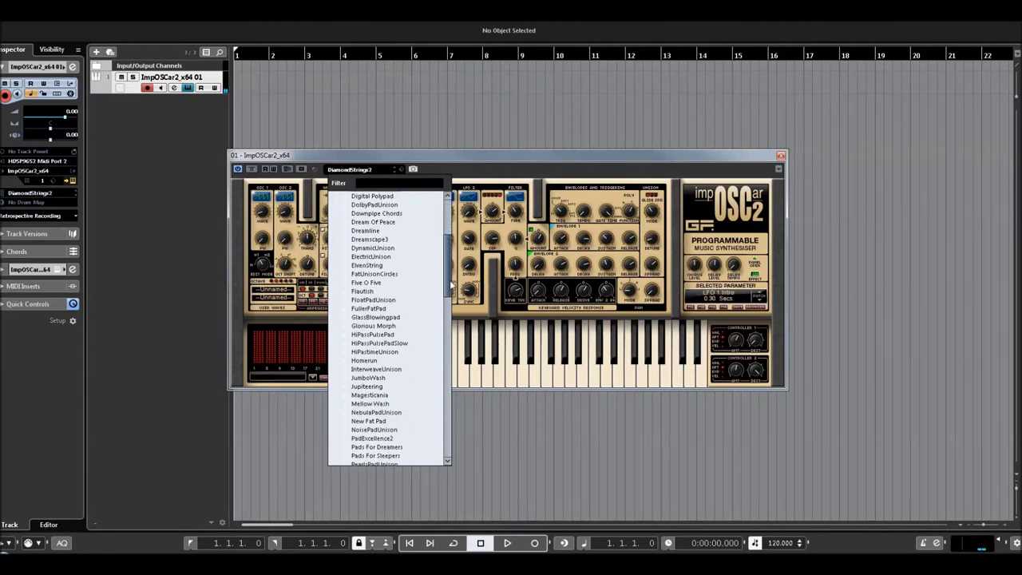
pyautogui.click(372, 248)
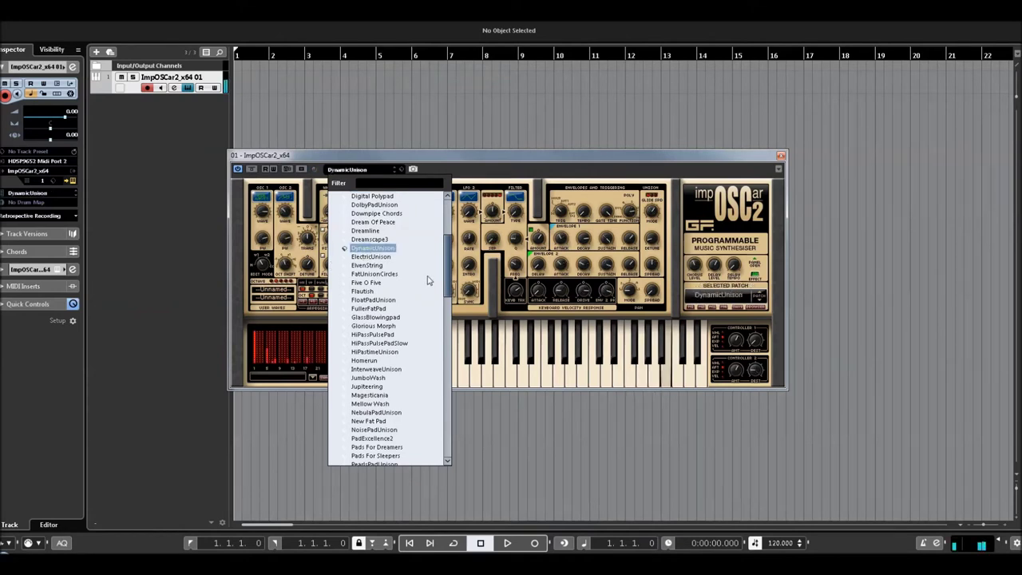
pyautogui.press('Down')
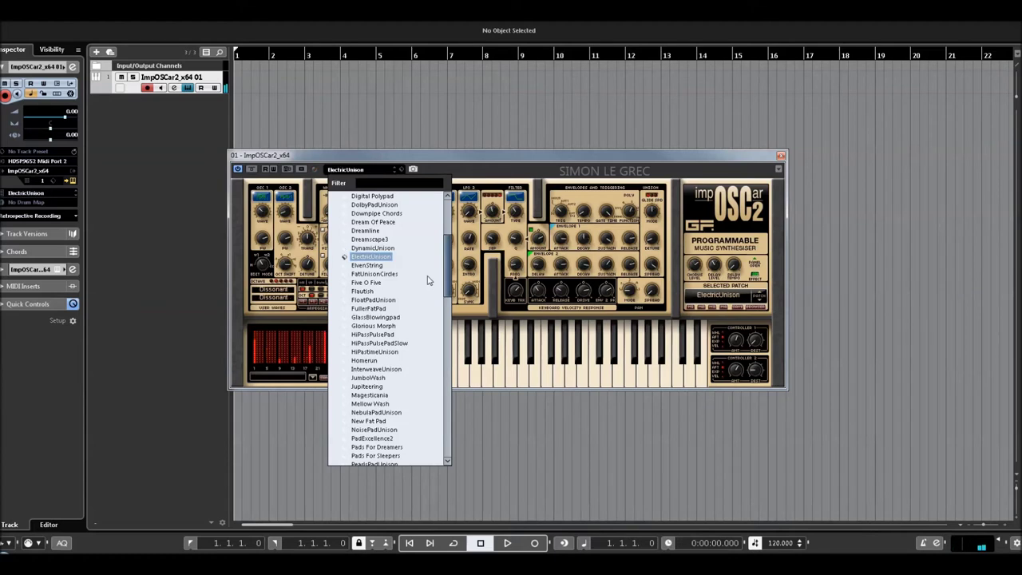
pyautogui.press('Down')
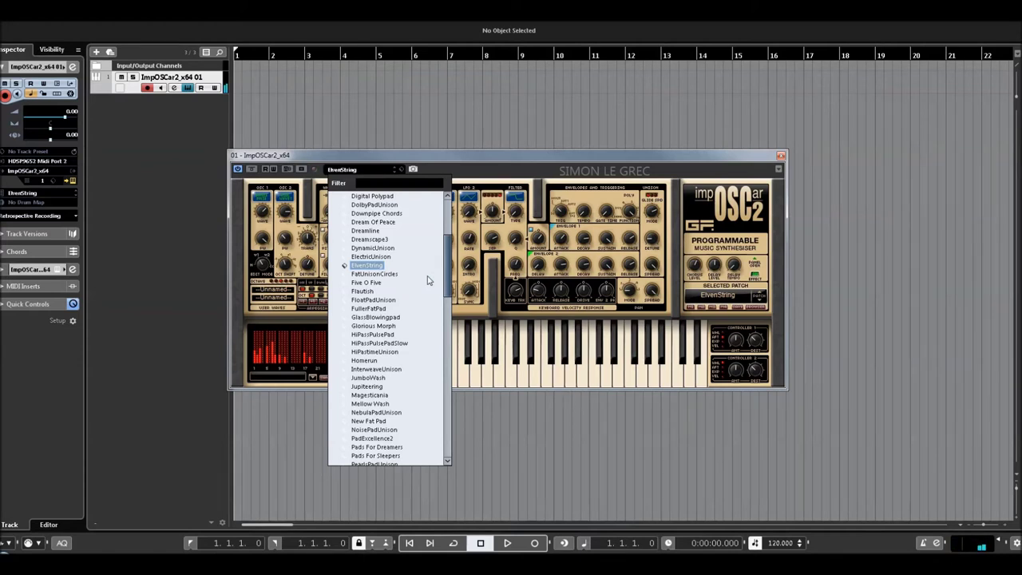
# - Audition the FloatPadUnison, HiPassPulsePad and PadExcellence2 presets
pyautogui.click(394, 300)
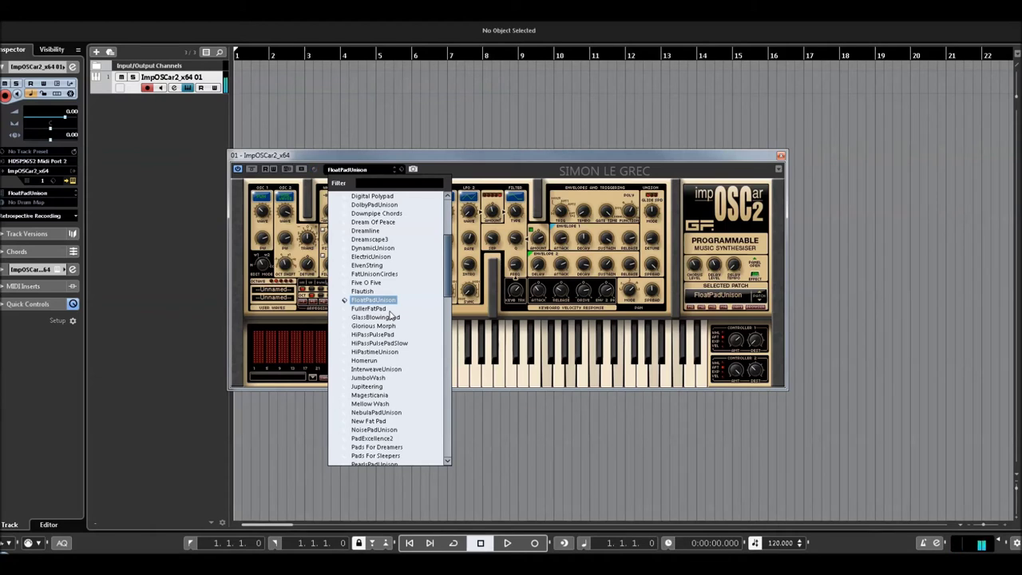
pyautogui.click(371, 333)
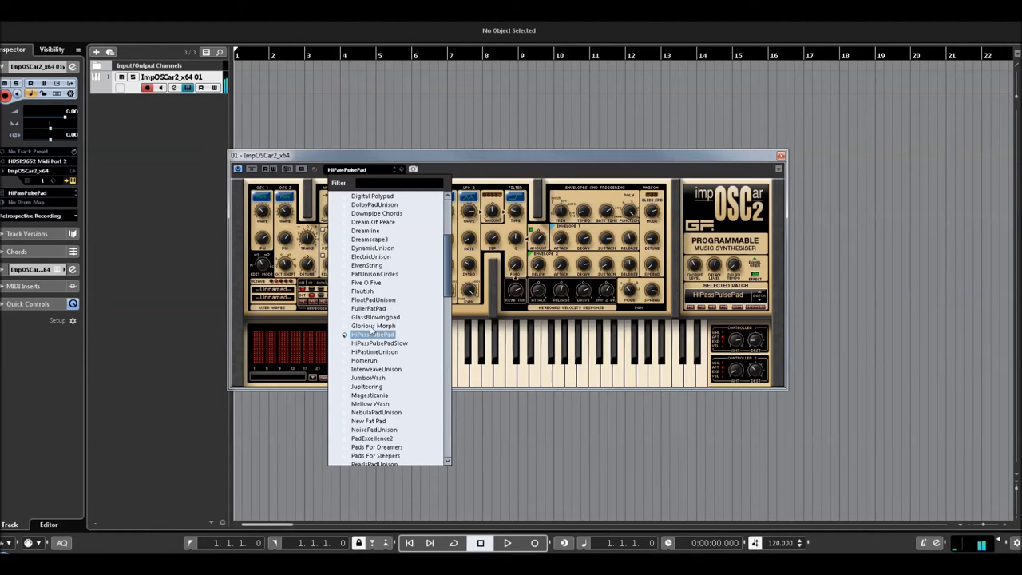
pyautogui.moveTo(449, 264); pyautogui.dragTo(451, 290)
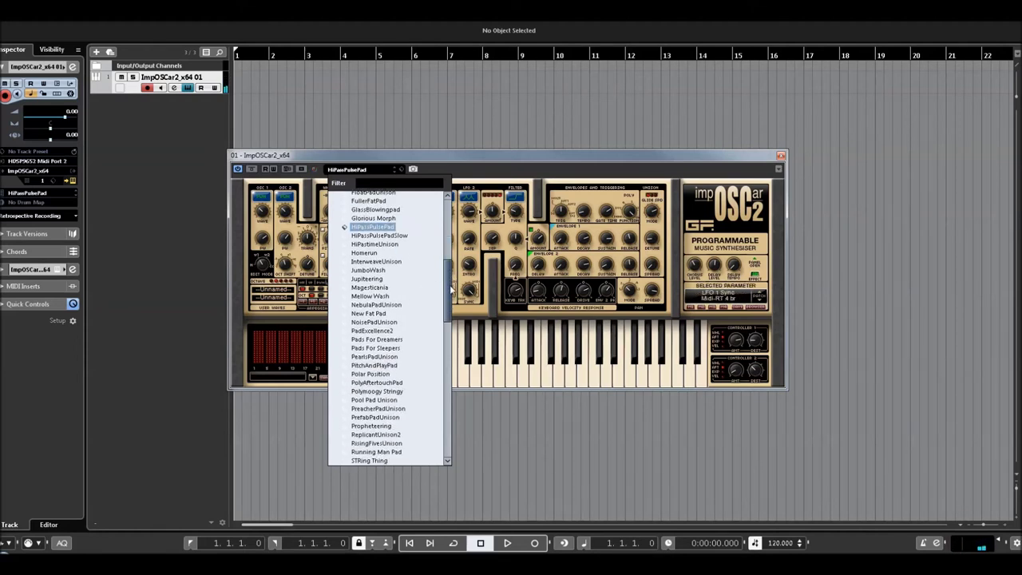
pyautogui.click(386, 329)
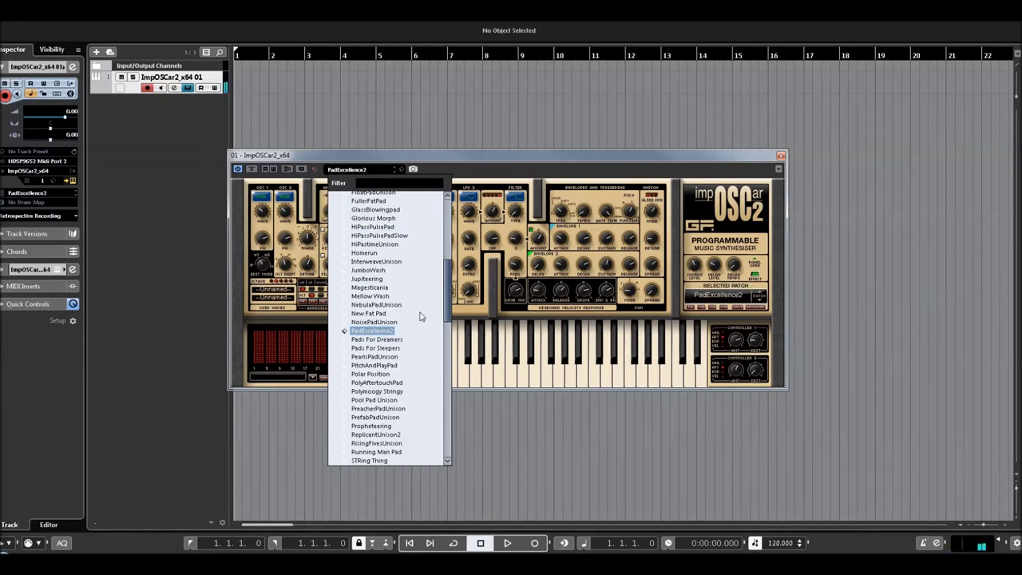
# - Audition the Send In The Clones and Shifting Sands Pad presets further down the list
pyautogui.moveTo(447, 304); pyautogui.dragTo(449, 337)
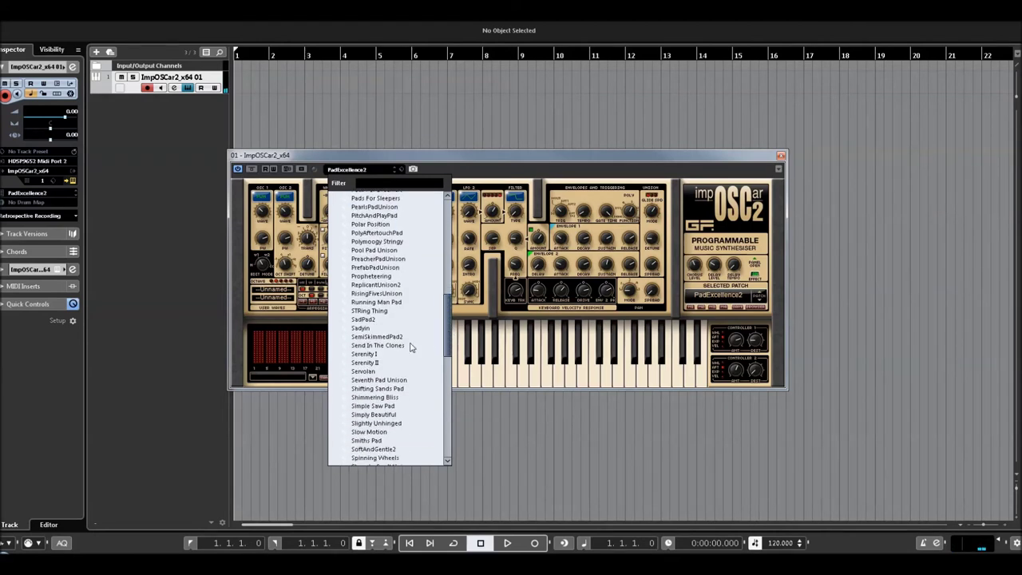
pyautogui.click(369, 347)
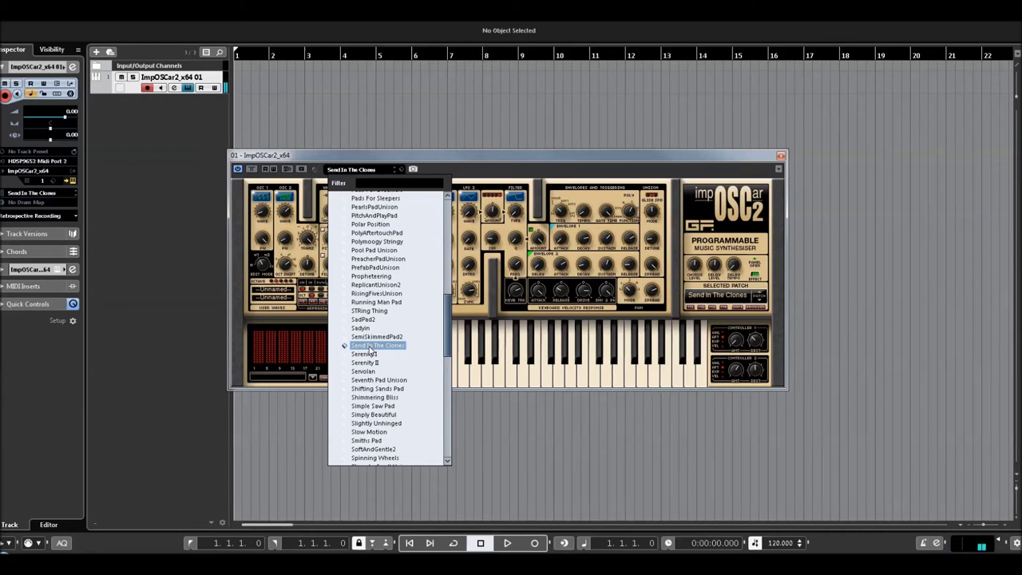
pyautogui.click(372, 389)
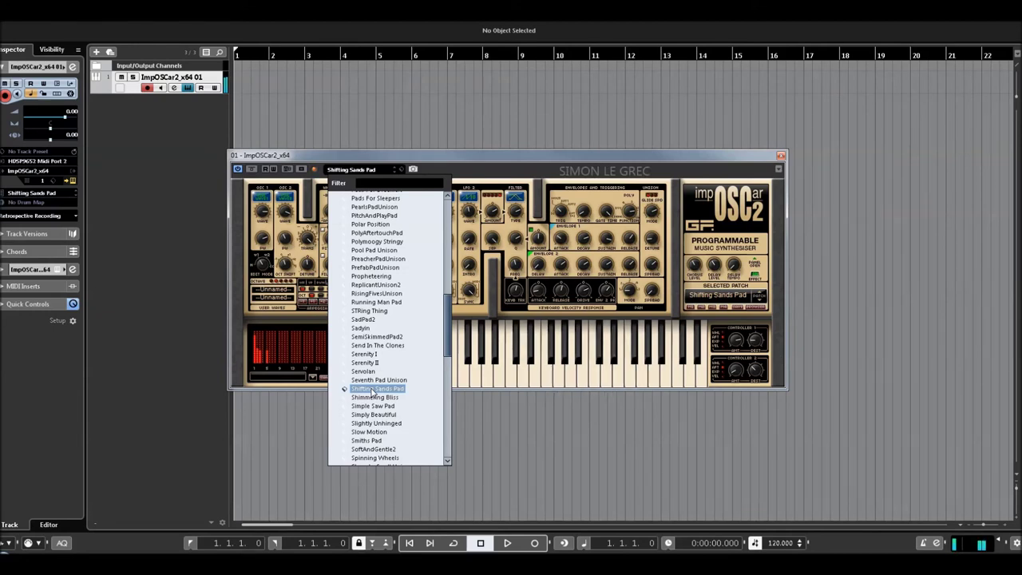
# - Audition the Simple Saw Pad, Slow Motion and Spinning Wheels presets
pyautogui.scroll(-6, 385, 369)
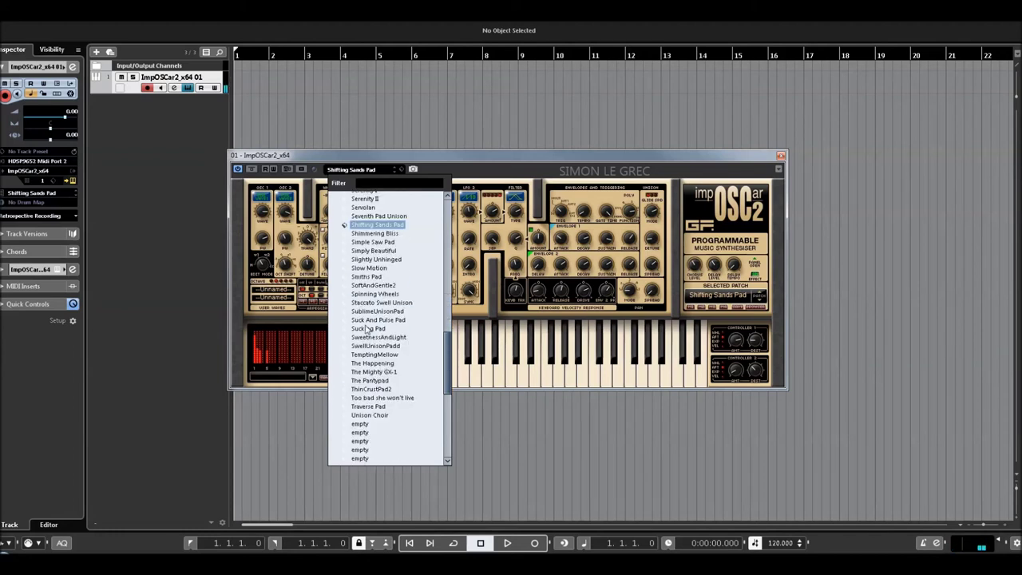
pyautogui.click(368, 242)
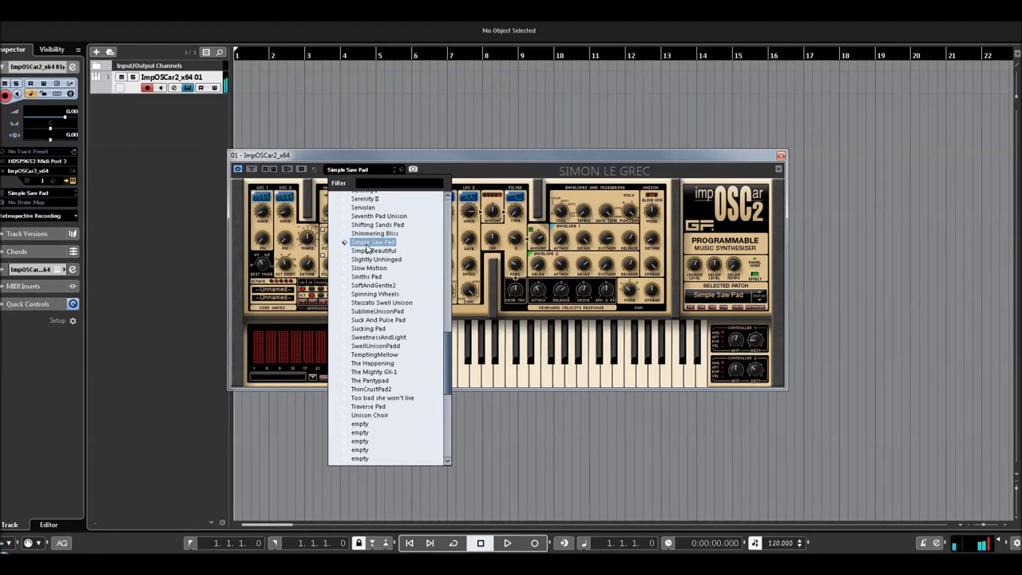
pyautogui.click(368, 268)
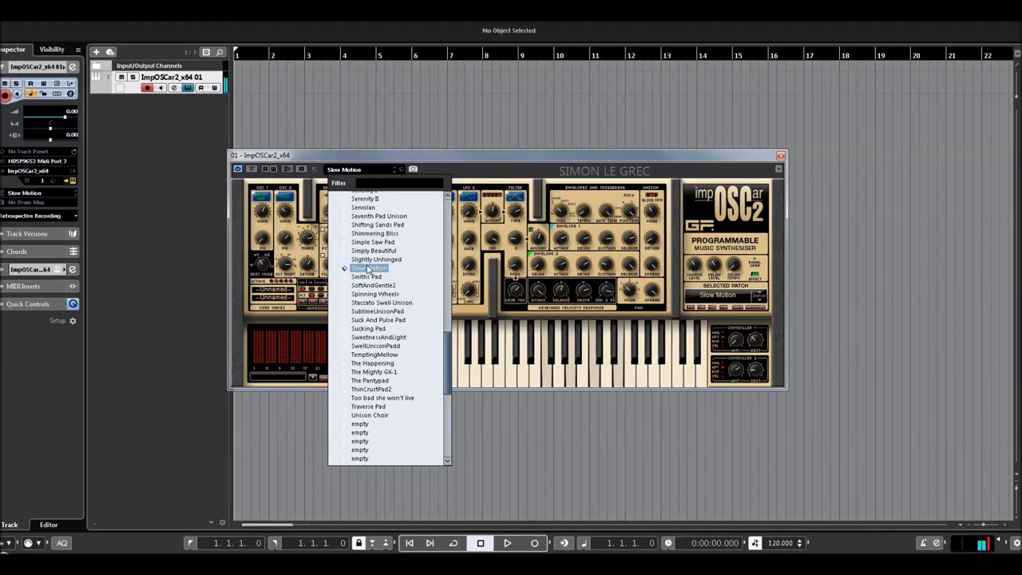
pyautogui.click(371, 294)
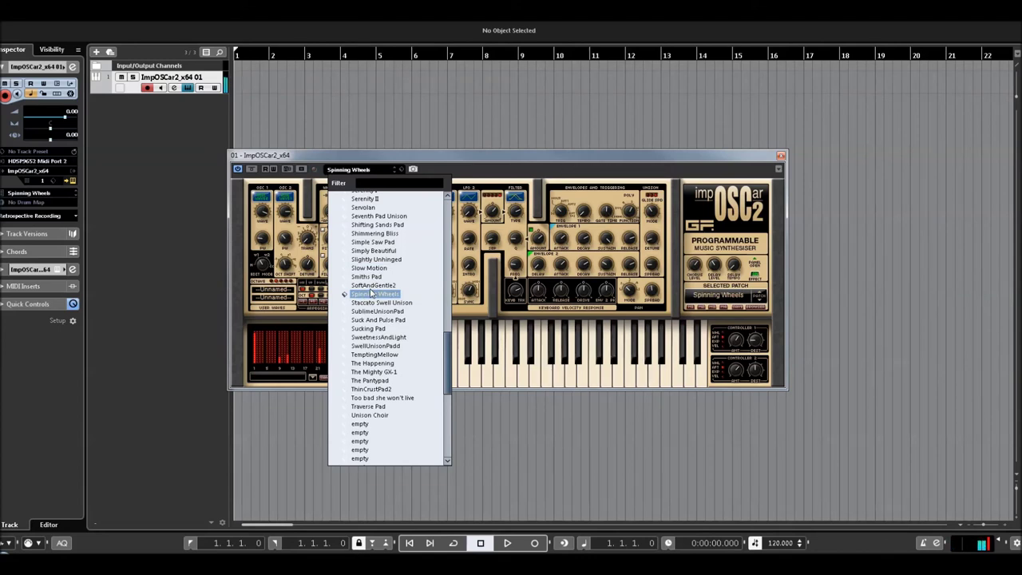
# - Audition the Suck And Pulse Pad, SwellUnisonPadd and The Happening presets
pyautogui.click(375, 321)
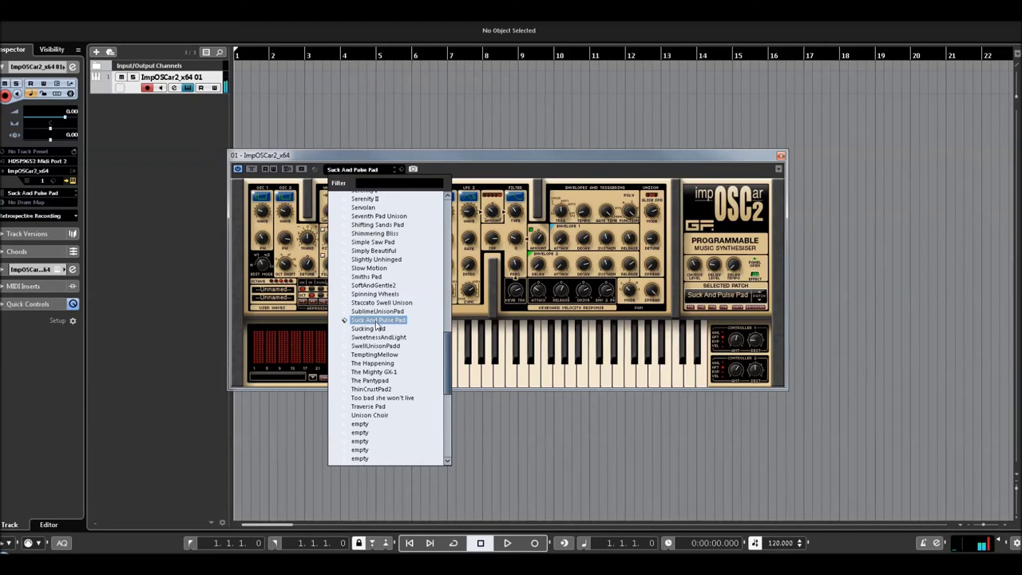
pyautogui.click(371, 345)
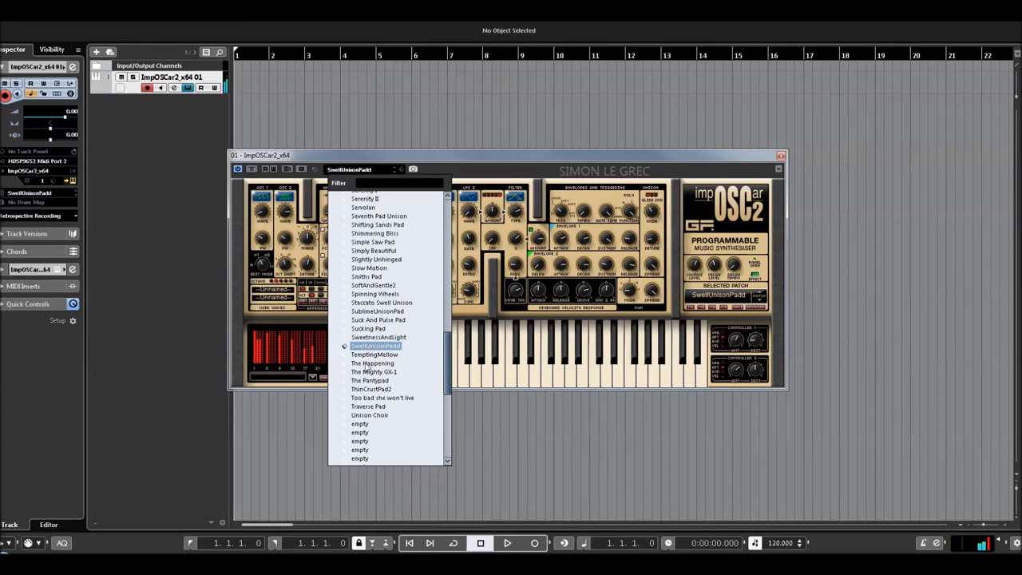
pyautogui.click(365, 364)
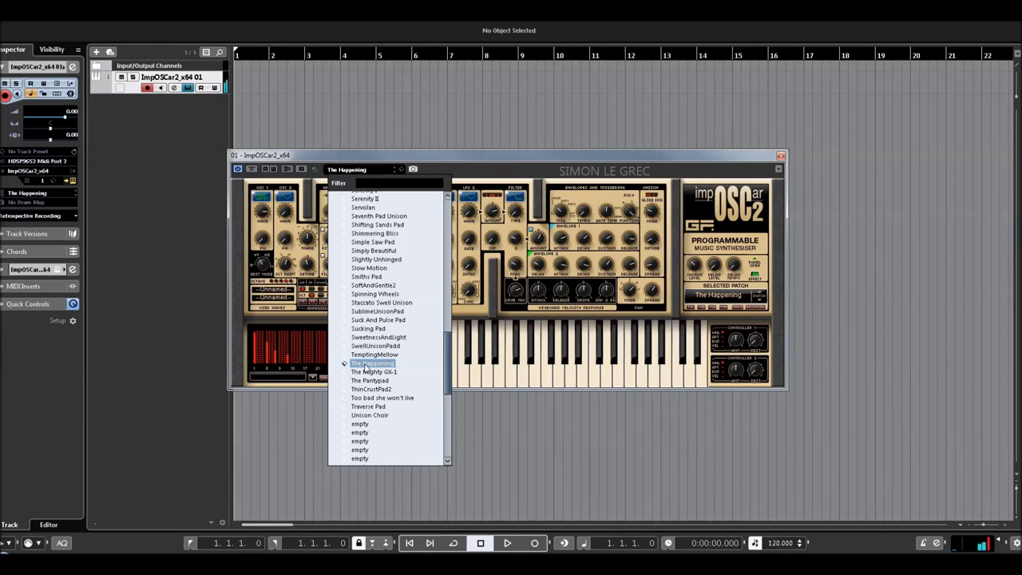
# - Load the preset The Pantypad and adjust its filter frequency to about 1637 Hz
pyautogui.click(365, 381)
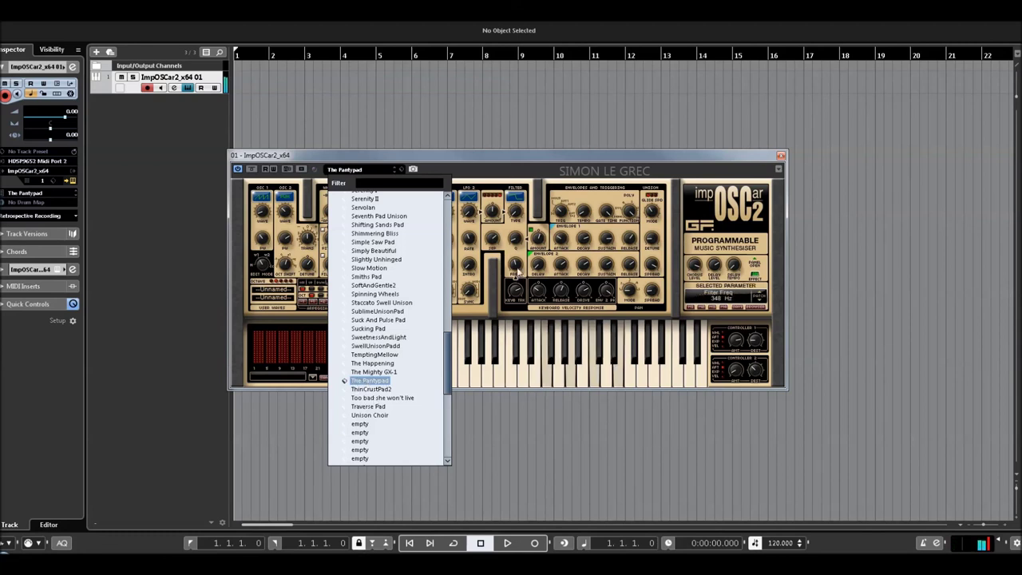
pyautogui.click(516, 264)
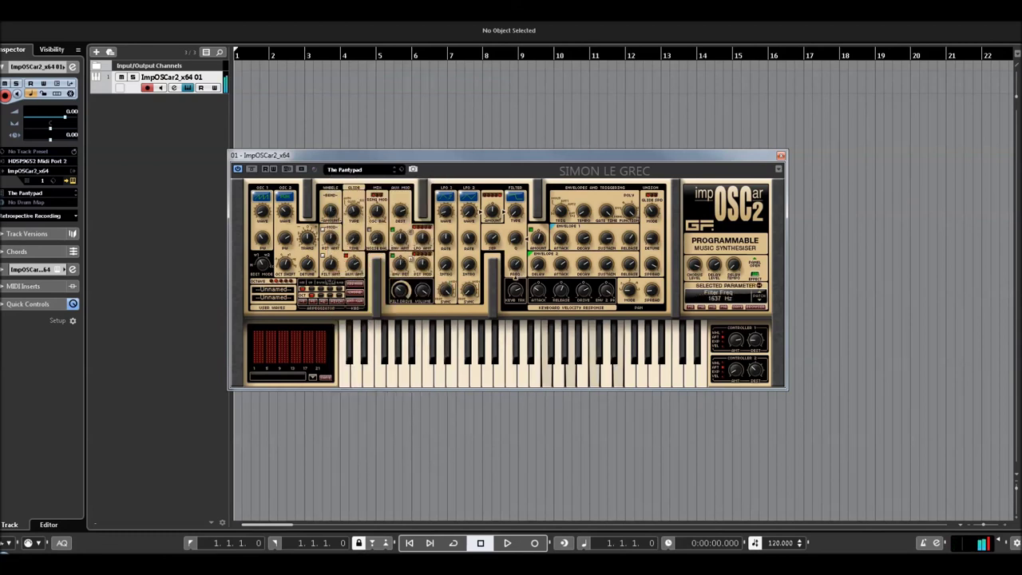